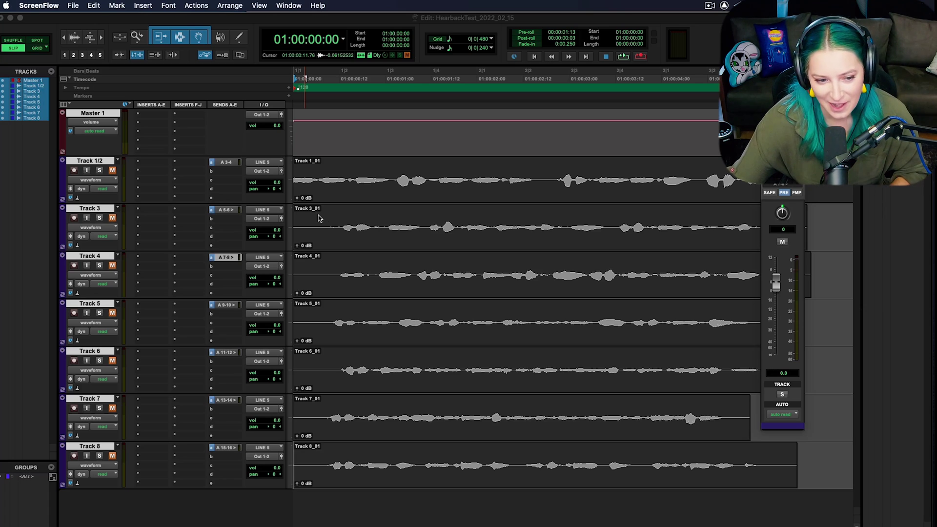
Step: Browse the plug-in categories and manufacturers available for the first insert slot of Track 4
click(145, 259)
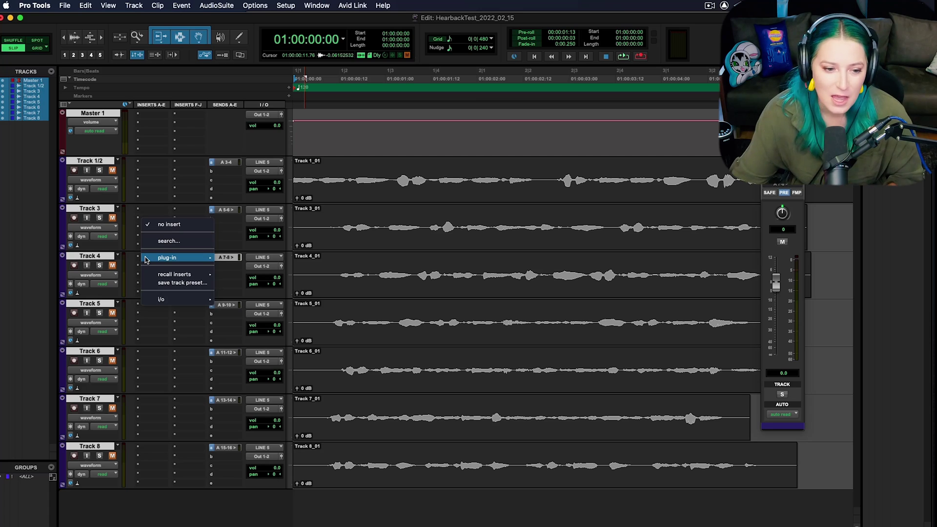
mouse_move(162, 262)
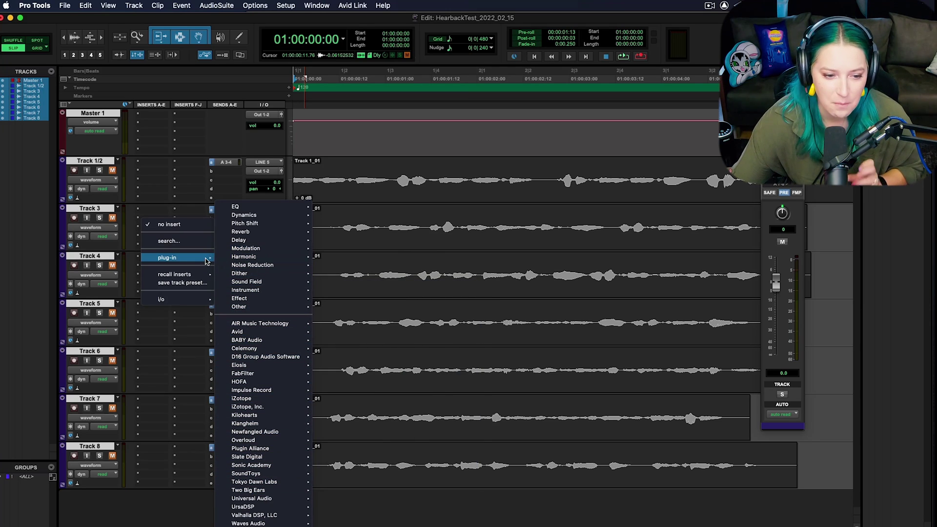
mouse_move(283, 430)
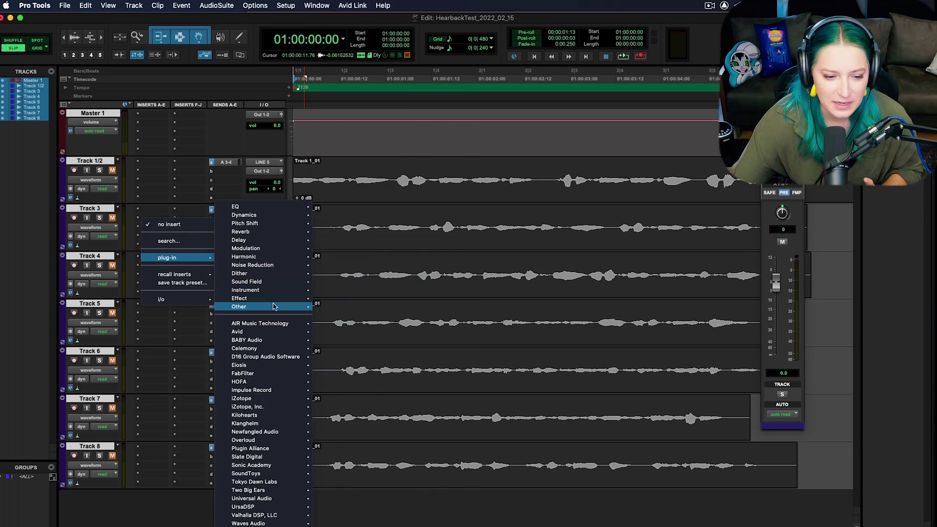
mouse_move(275, 290)
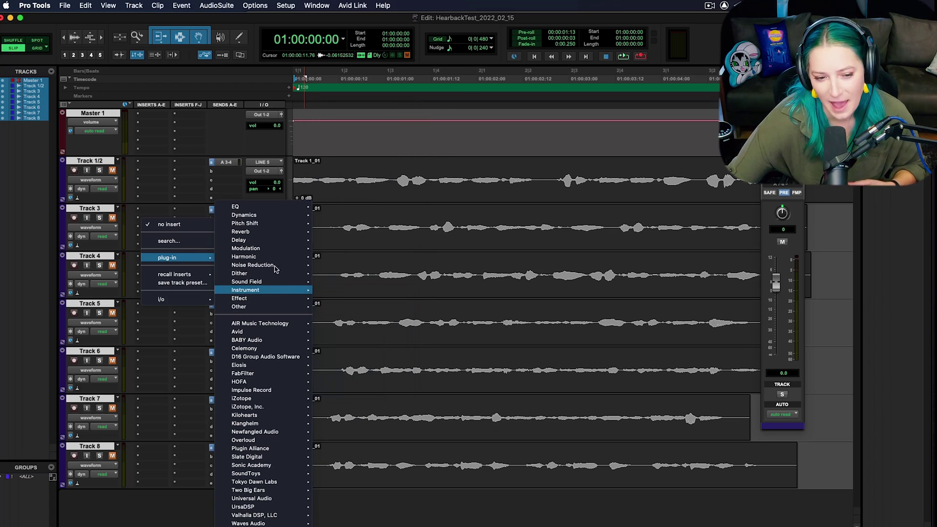
mouse_move(267, 459)
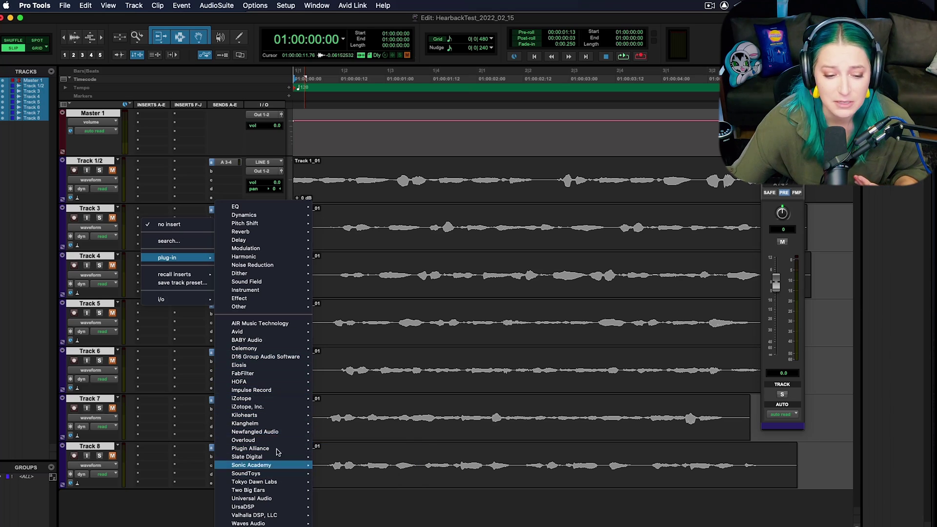
mouse_move(274, 399)
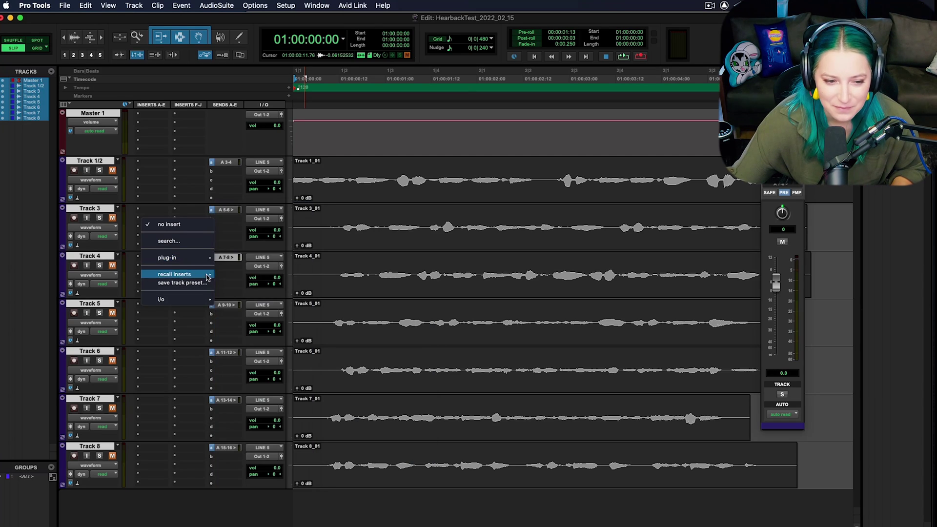
Step: Search the plug-ins for Track 4's first insert slot for "fabfil" and for "pro-q"
click(175, 242)
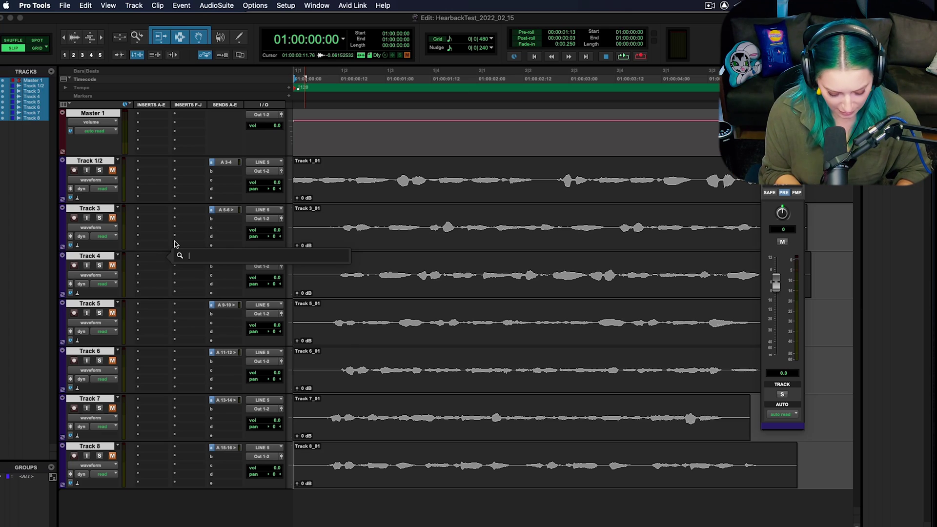
text(fabfil)
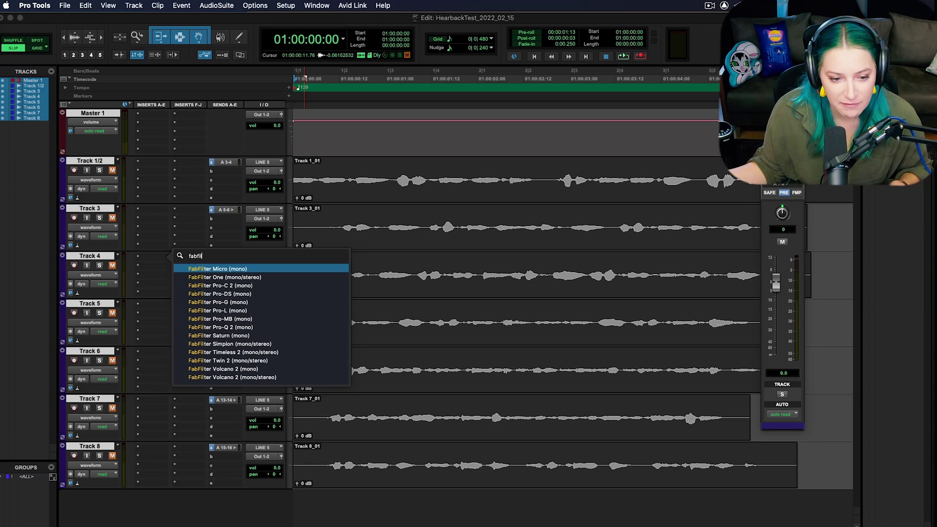
key(BackSpace)
key(BackSpace)
key(BackSpace)
key(BackSpace)
key(BackSpace)
key(BackSpace)
text(pro-q)
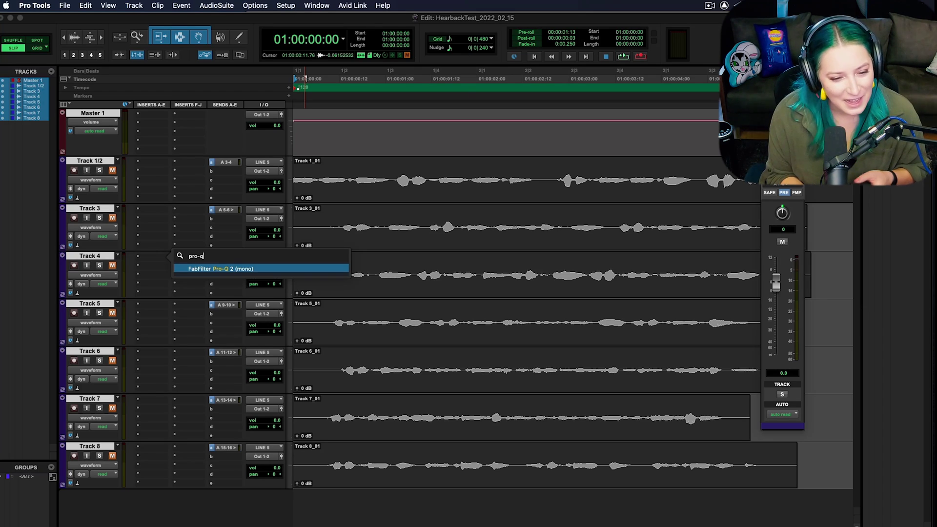
Step: Search for "panman" instead and insert PanMan (mono/stereo) in the first insert slot of Track 4
key(BackSpace)
key(BackSpace)
key(BackSpace)
key(BackSpace)
key(BackSpace)
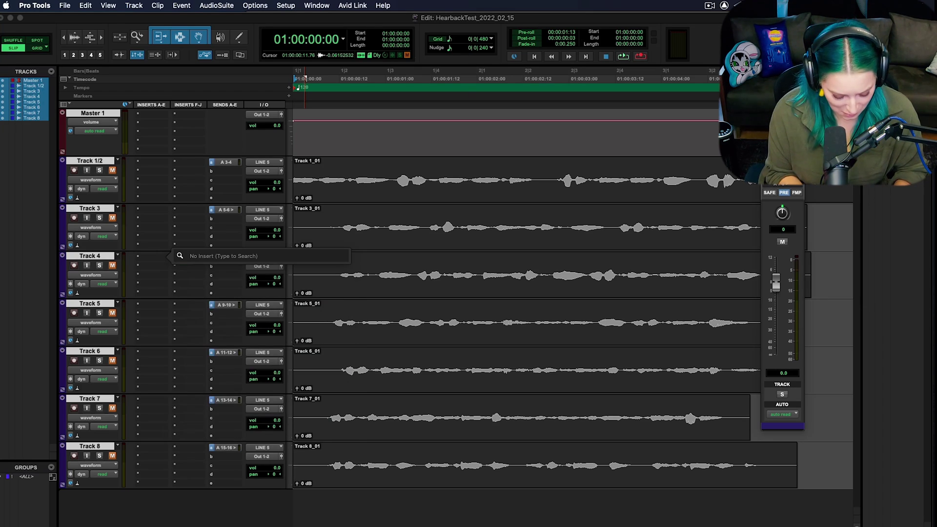
text(panman)
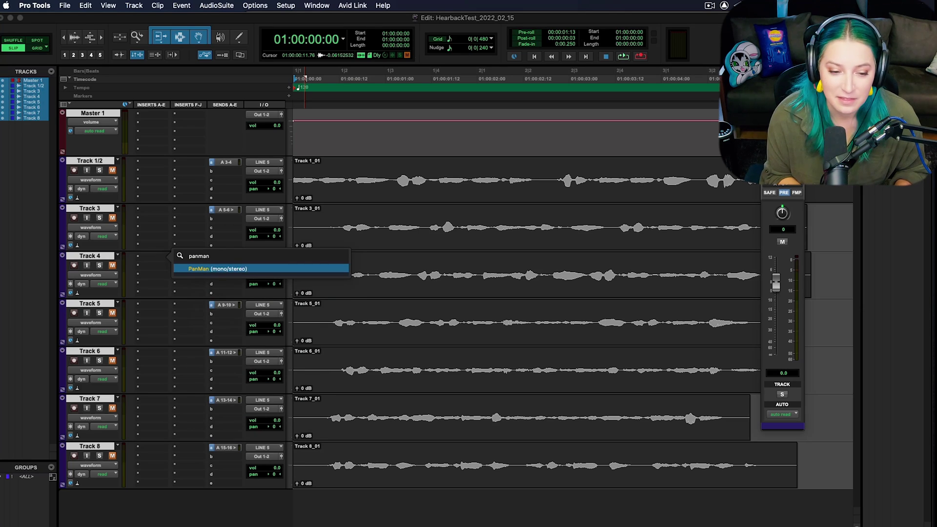
key(Escape)
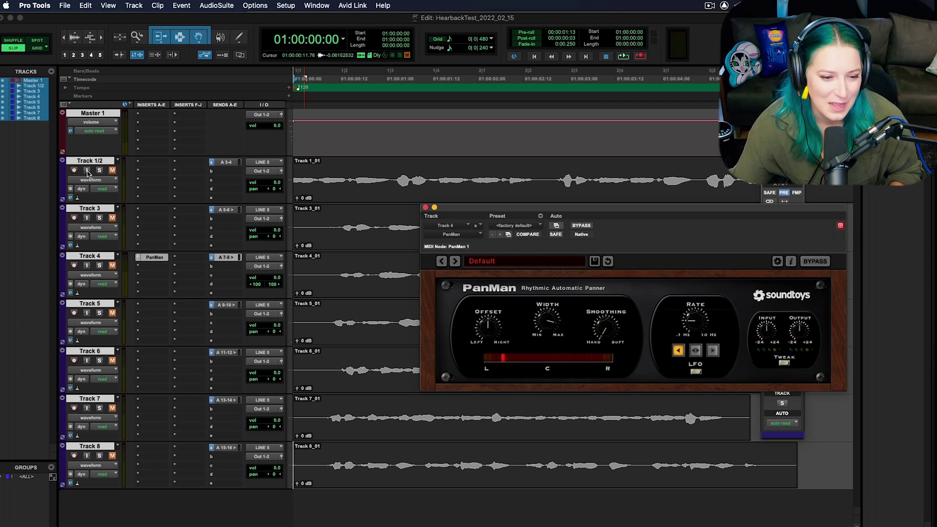
Step: Close the PanMan window, look through the slot's plug-in categories, and set Track 4's first insert slot to no insert
click(155, 258)
click(140, 257)
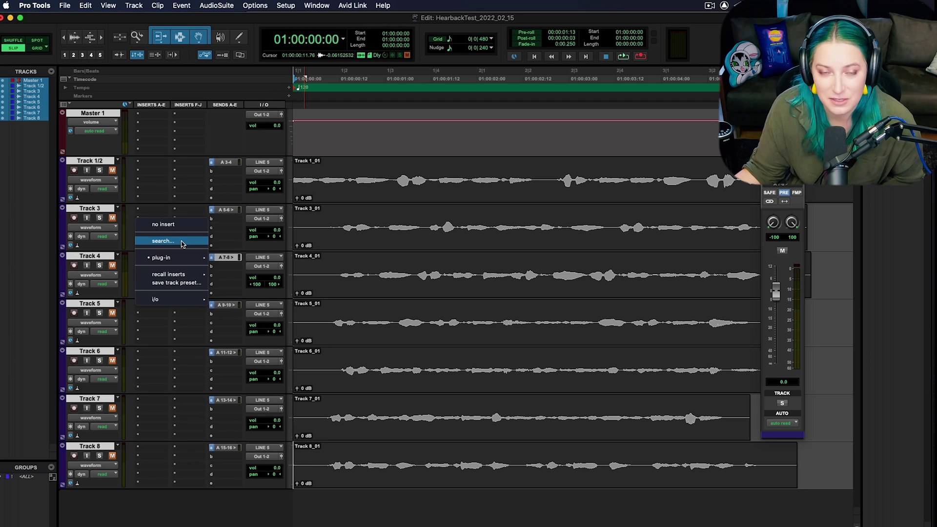
mouse_move(164, 257)
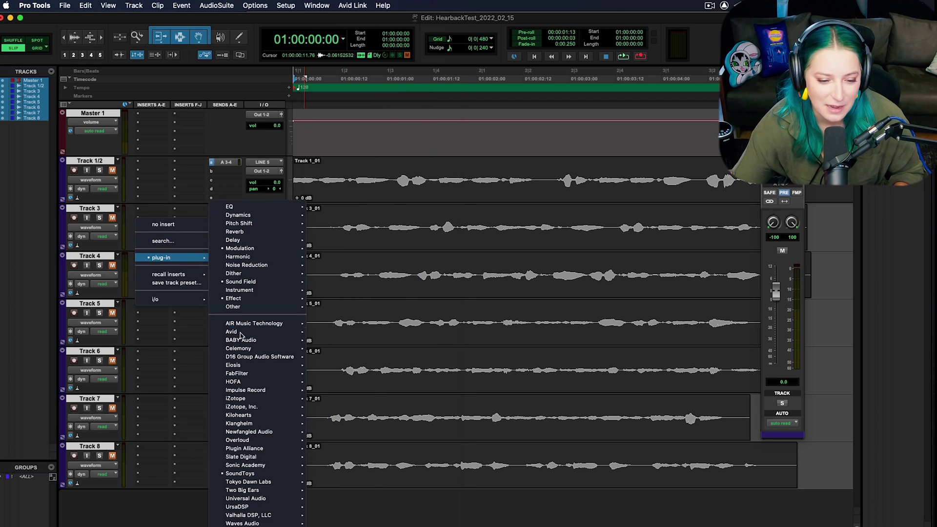
click(175, 325)
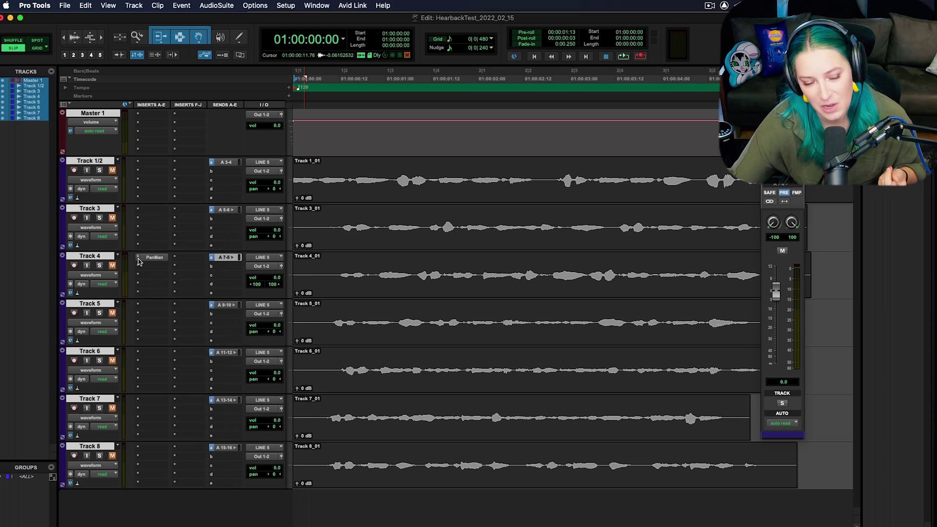
click(139, 262)
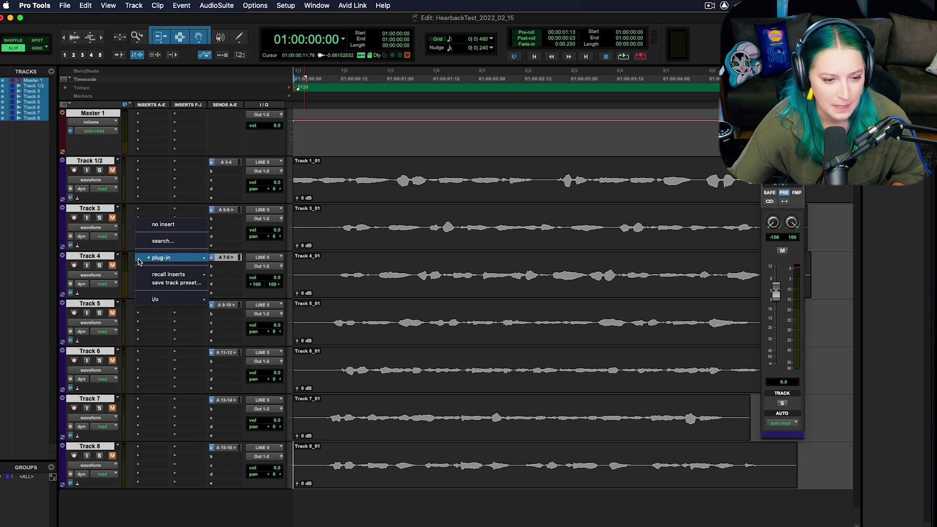
click(152, 228)
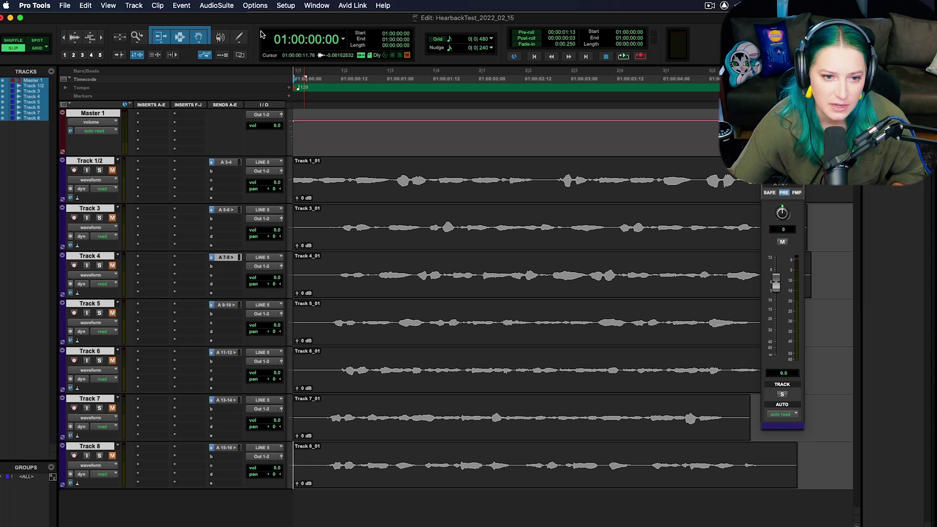
Step: Open the Display preferences and examine the choices for organizing plug-in menus, keeping Category and Manufacturer
click(288, 6)
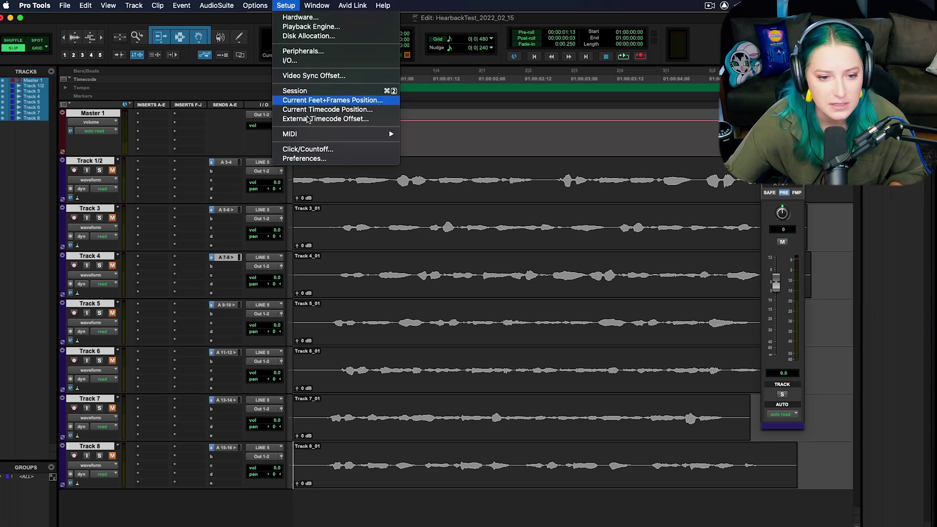
click(308, 158)
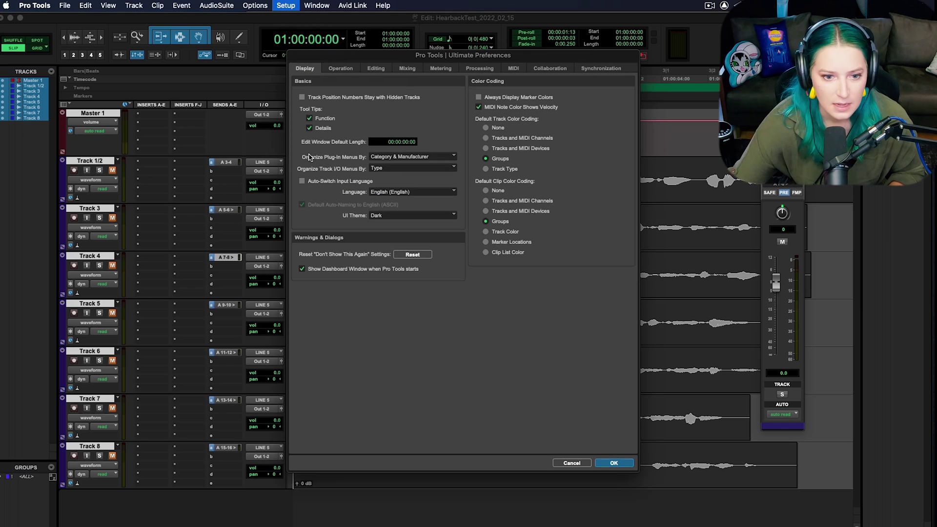
click(337, 69)
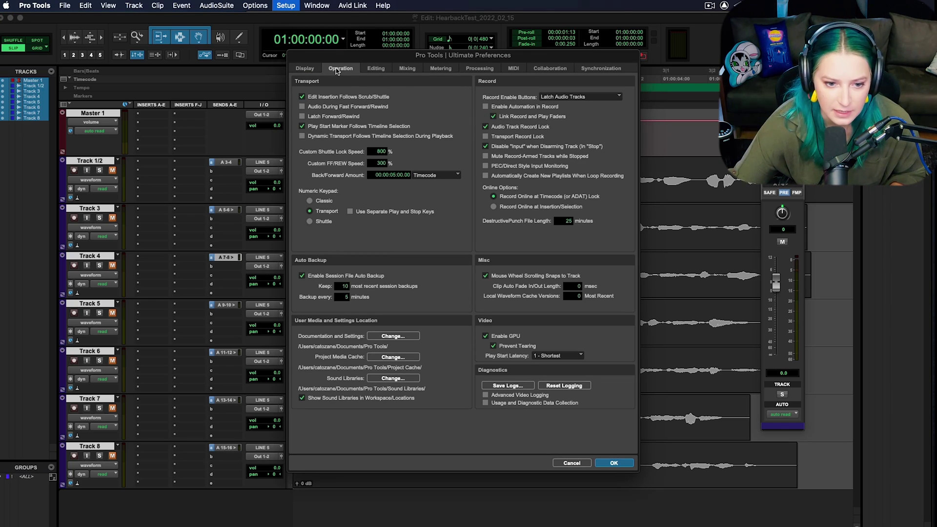
click(305, 69)
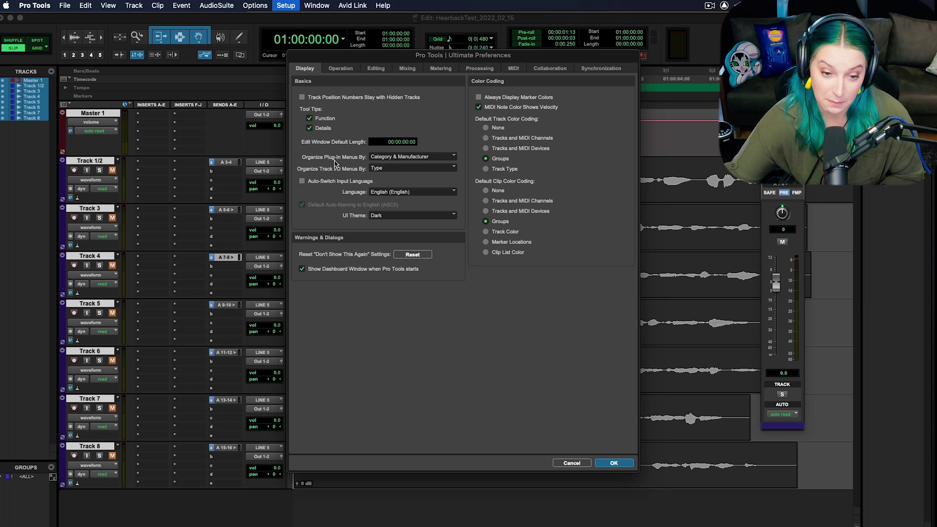
click(374, 158)
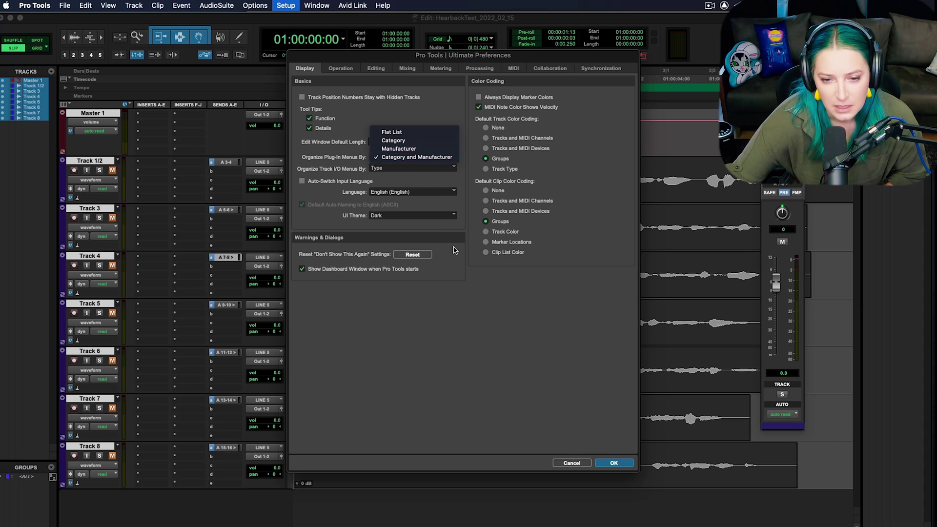
click(347, 175)
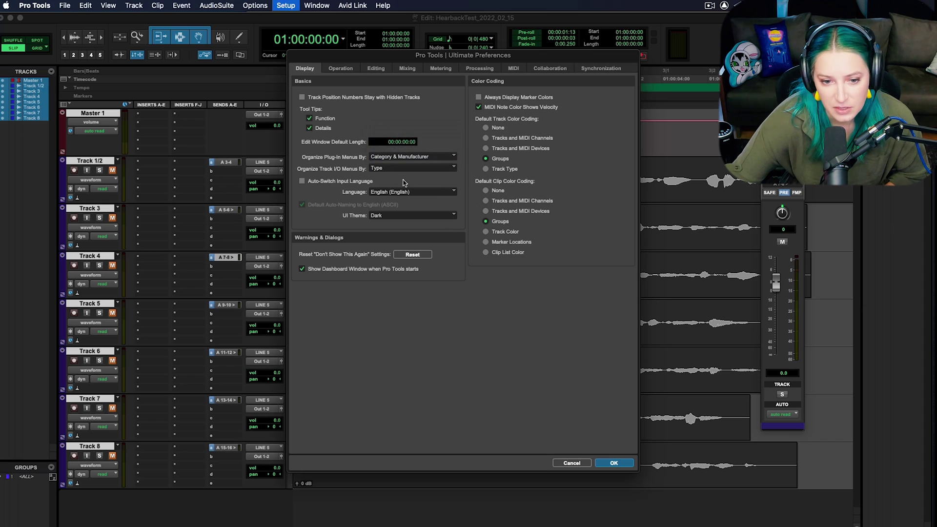
Step: Check the choices for organizing track I/O menus, keep Type, and close the preferences
click(382, 168)
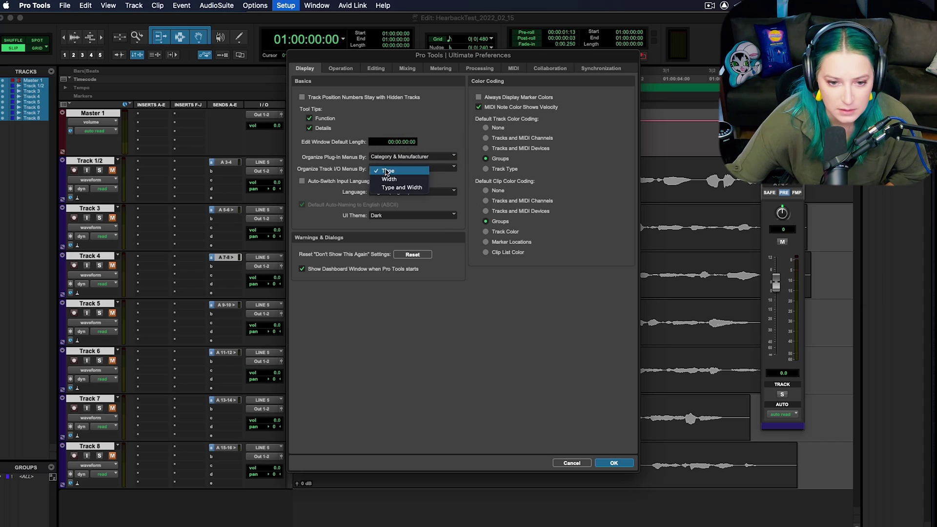
click(339, 159)
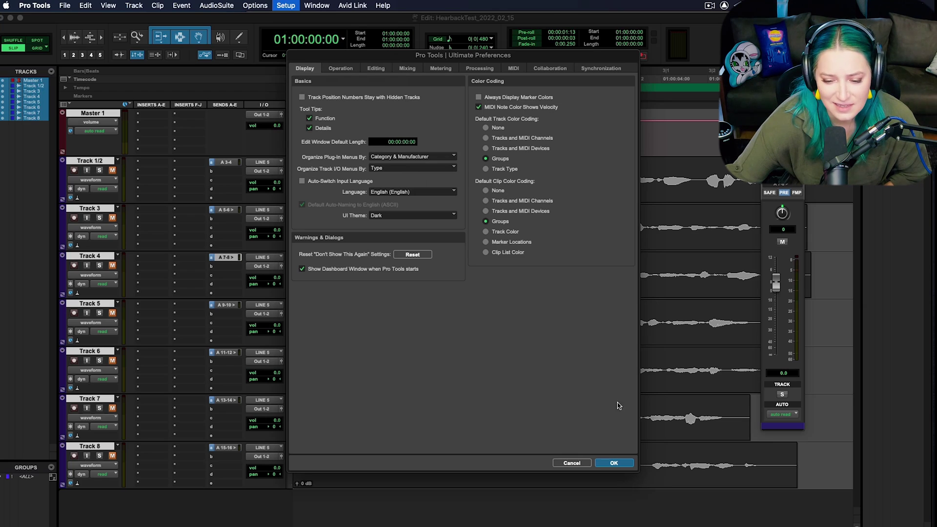
click(614, 463)
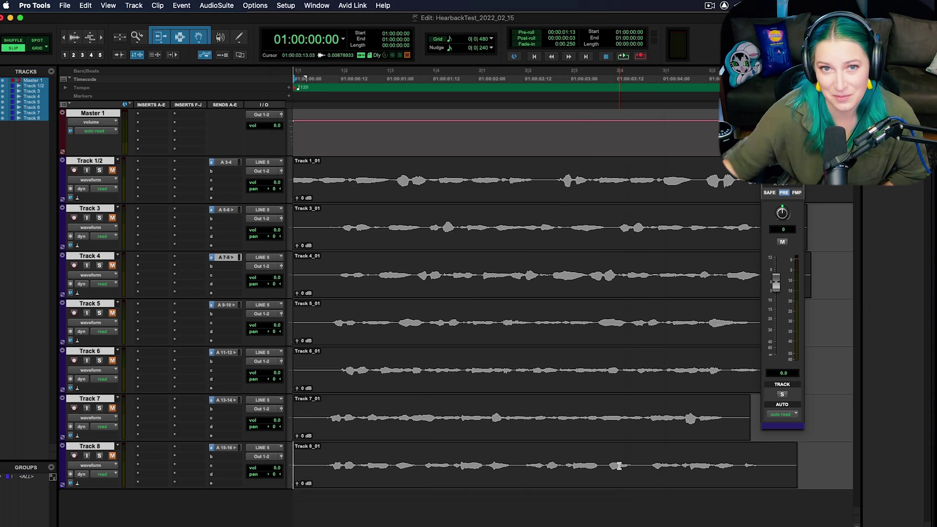